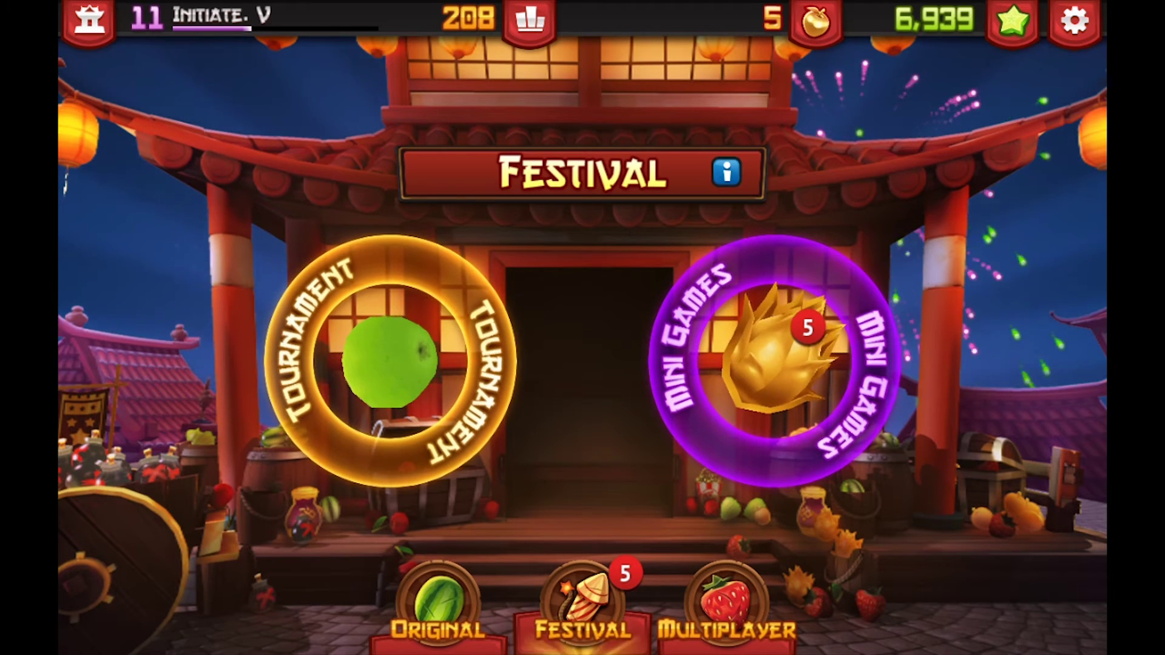
Exit Fruit Ninja's festival screen to the Fire tablet home screen using the Home button
click(583, 627)
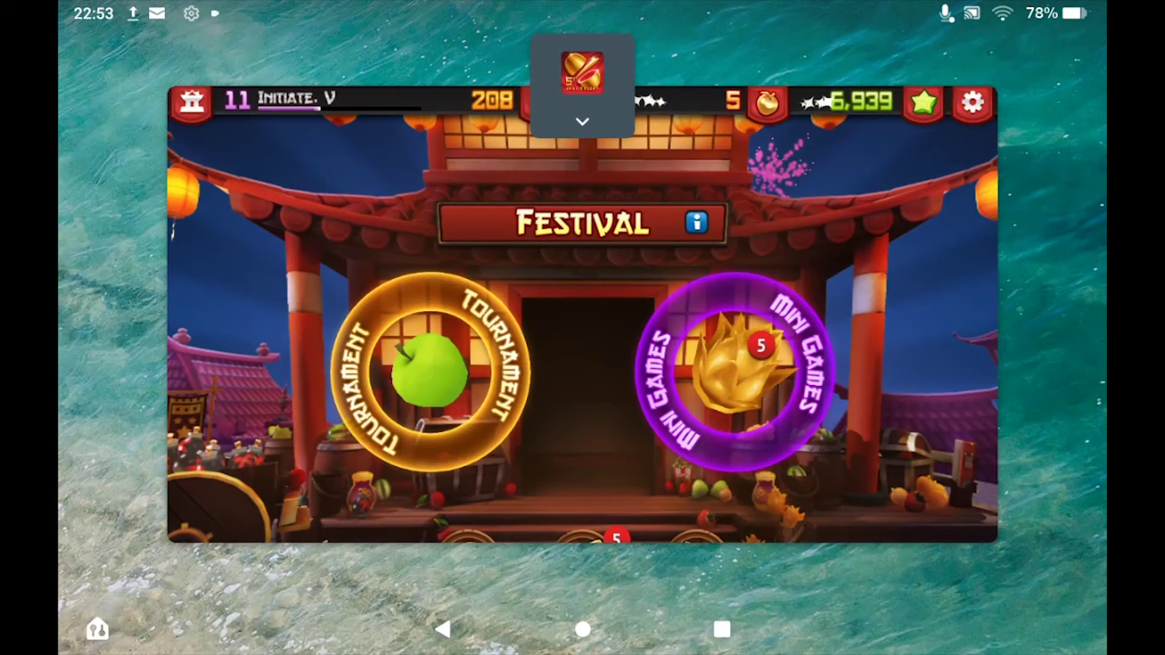
click(583, 629)
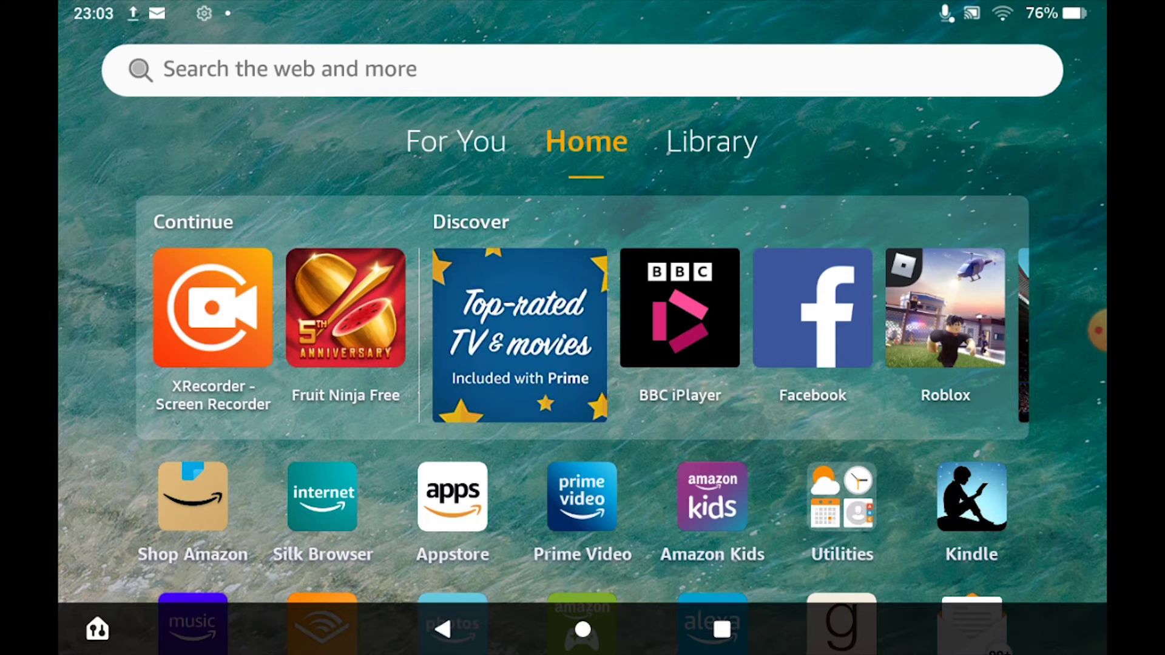
Launch the Appstore, then leave its home page for the Fire home screen
click(453, 496)
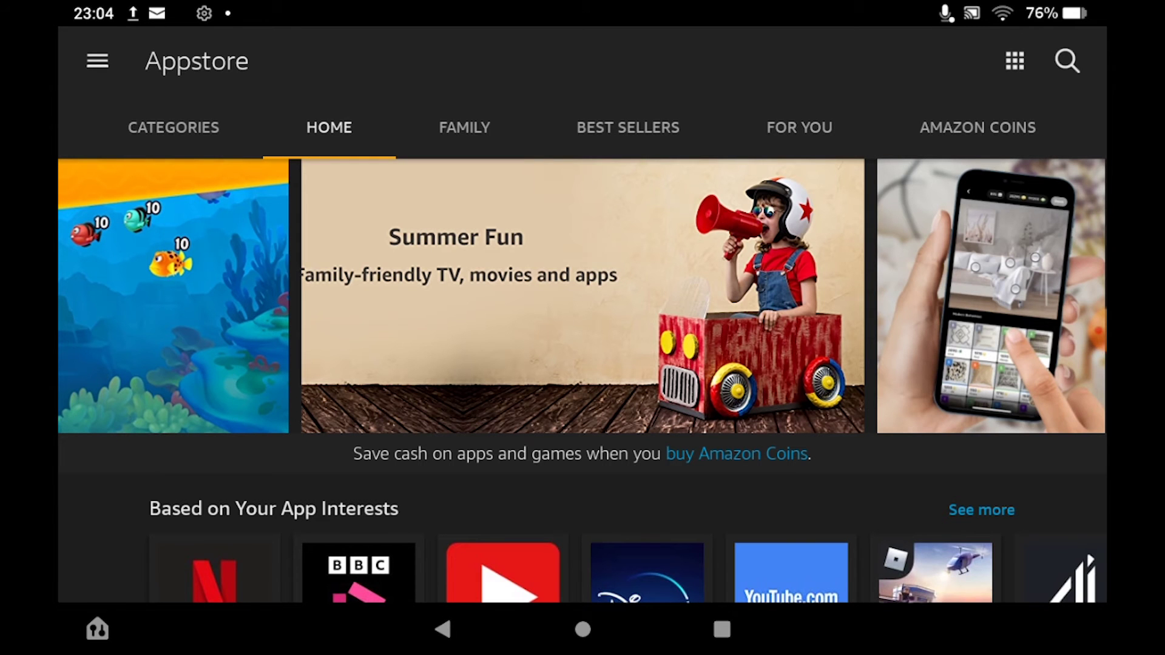
click(582, 628)
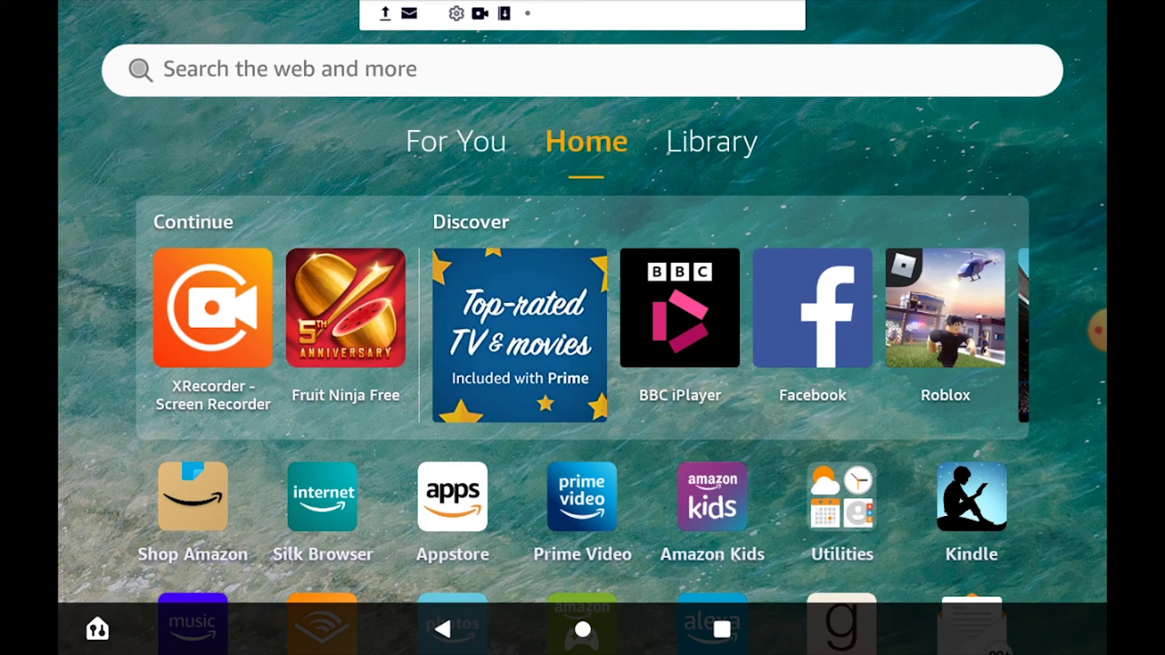
drag(582, 9, 583, 100)
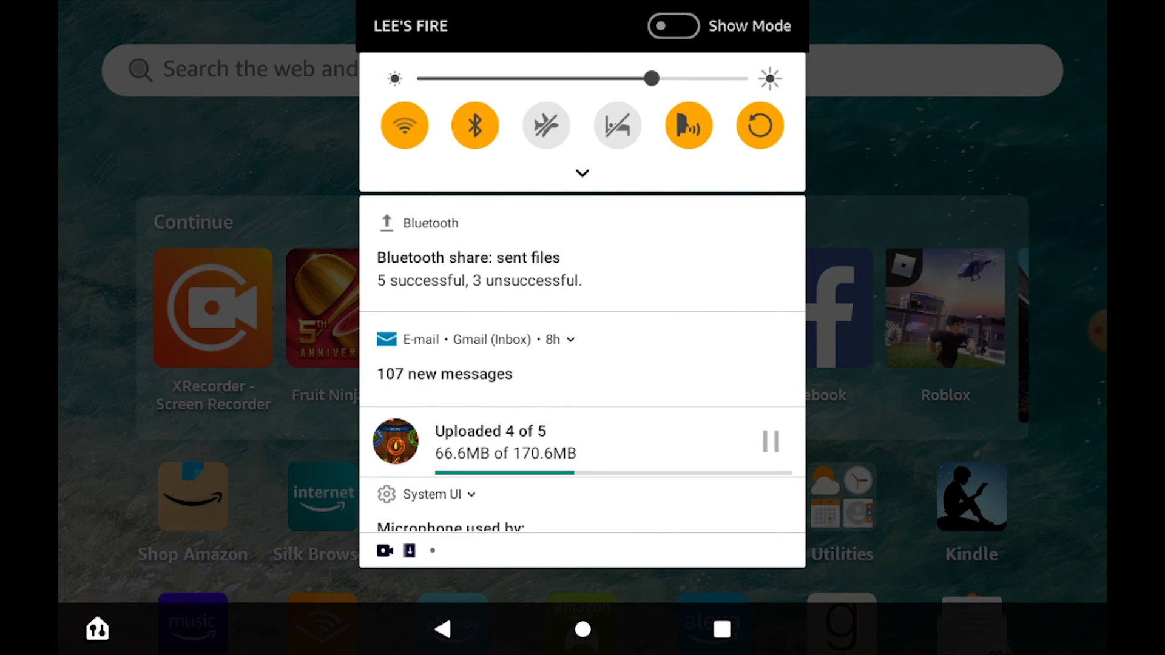
click(582, 629)
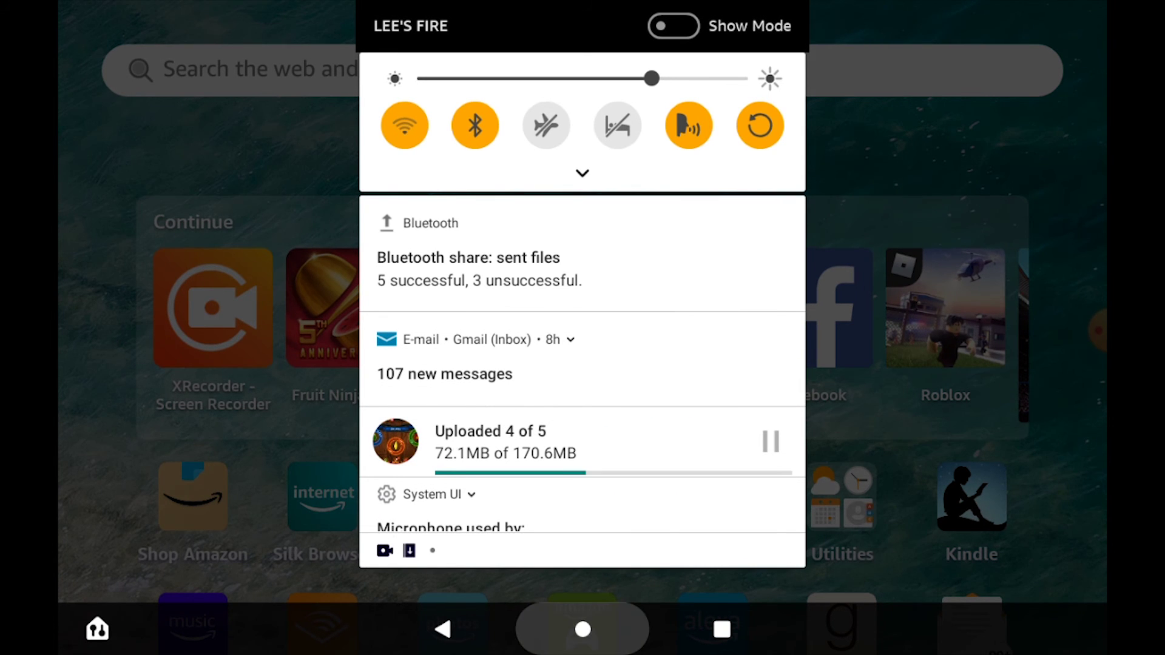